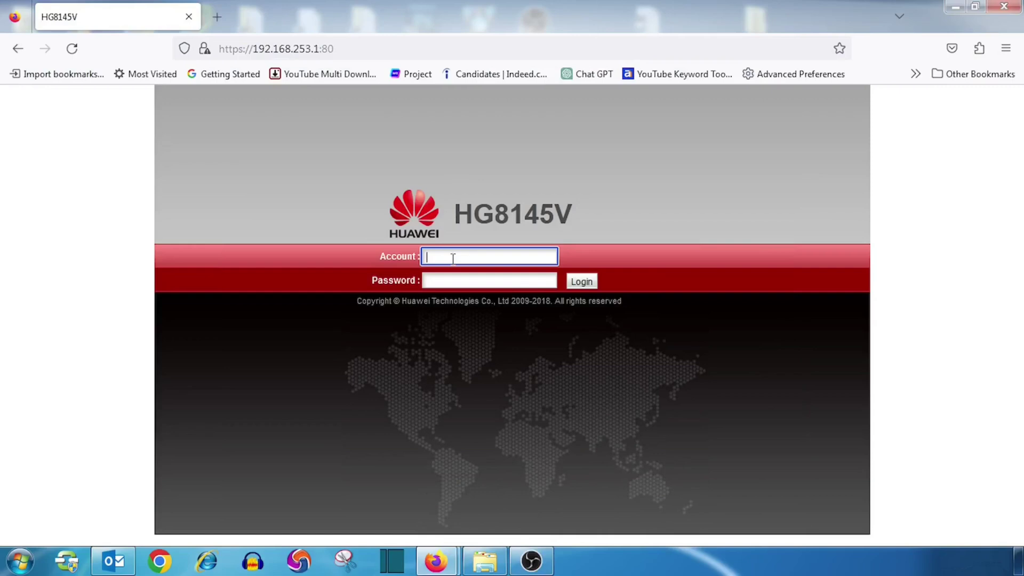
Enter the router login account name and move on to the password field.
{"action": "type", "text": "admin"}
{"action": "key", "text": "Tab"}
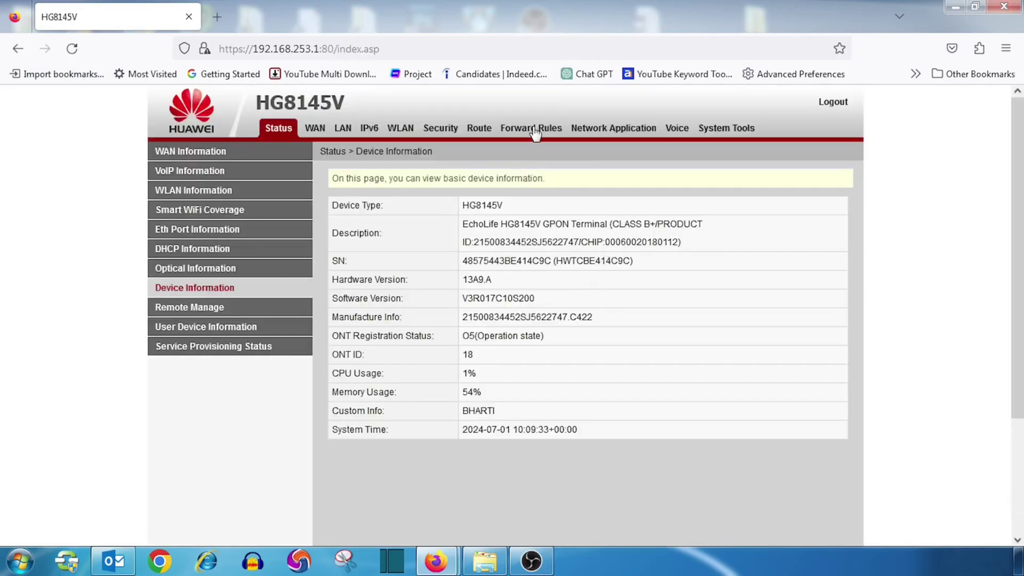
Start a new DMZ entry under Forward Rules with DMZ enabled.
{"action": "left_click", "coordinate": [537, 131]}
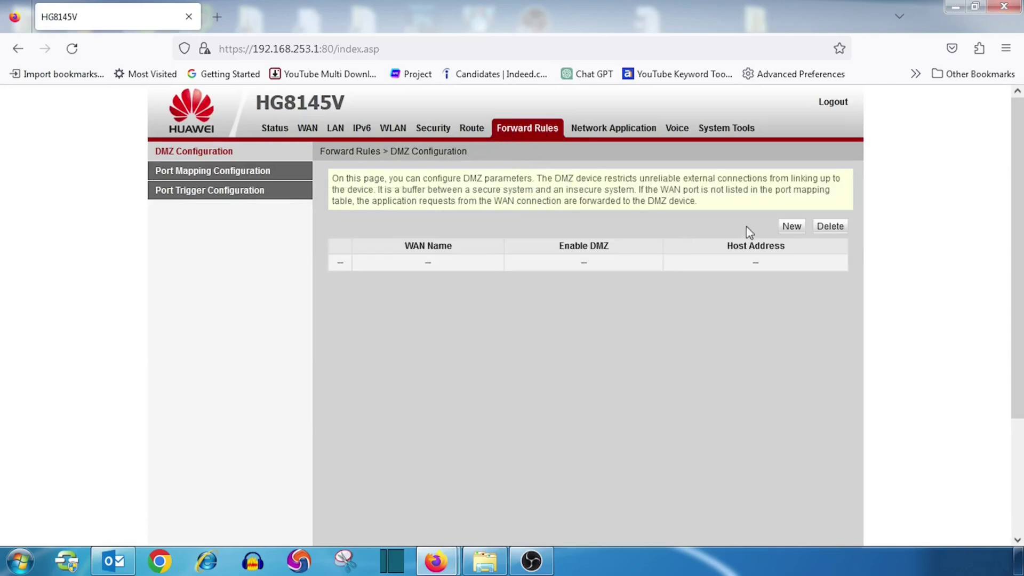
{"action": "left_click", "coordinate": [791, 226]}
{"action": "left_click", "coordinate": [469, 278]}
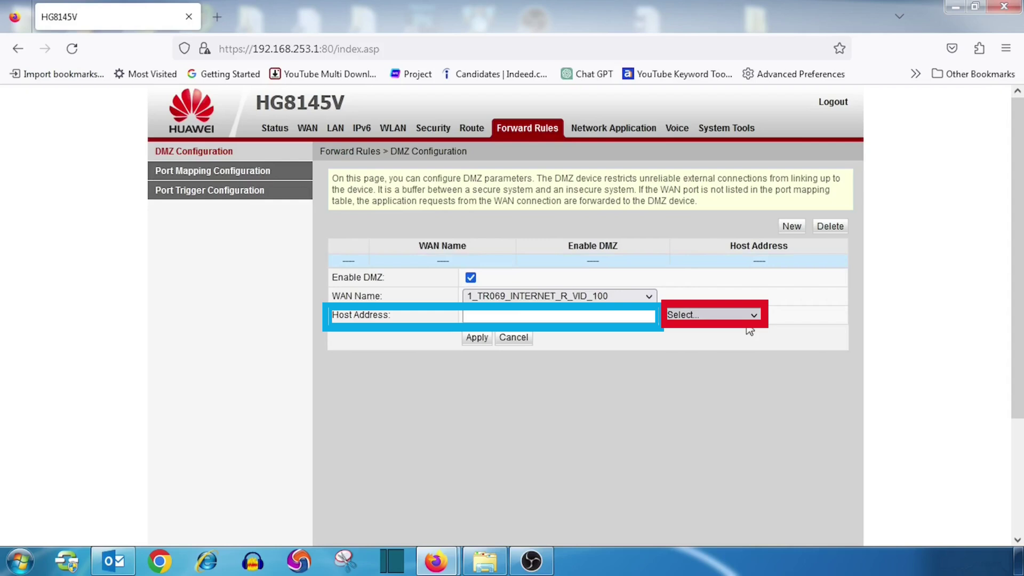
Set the DMZ host address to 192.168.253.5 and apply the entry.
{"action": "left_click", "coordinate": [746, 317]}
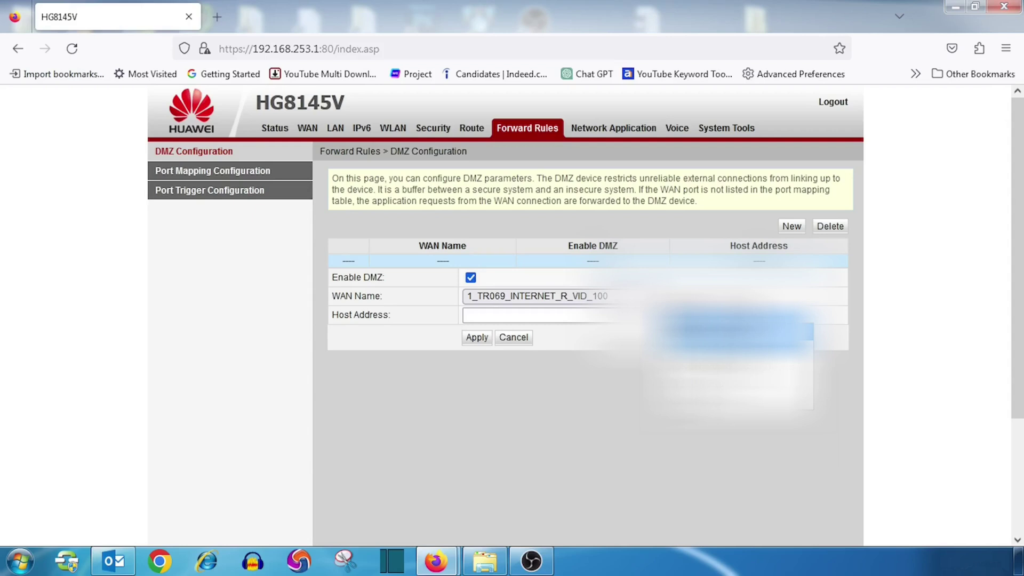
{"action": "left_click", "coordinate": [735, 329]}
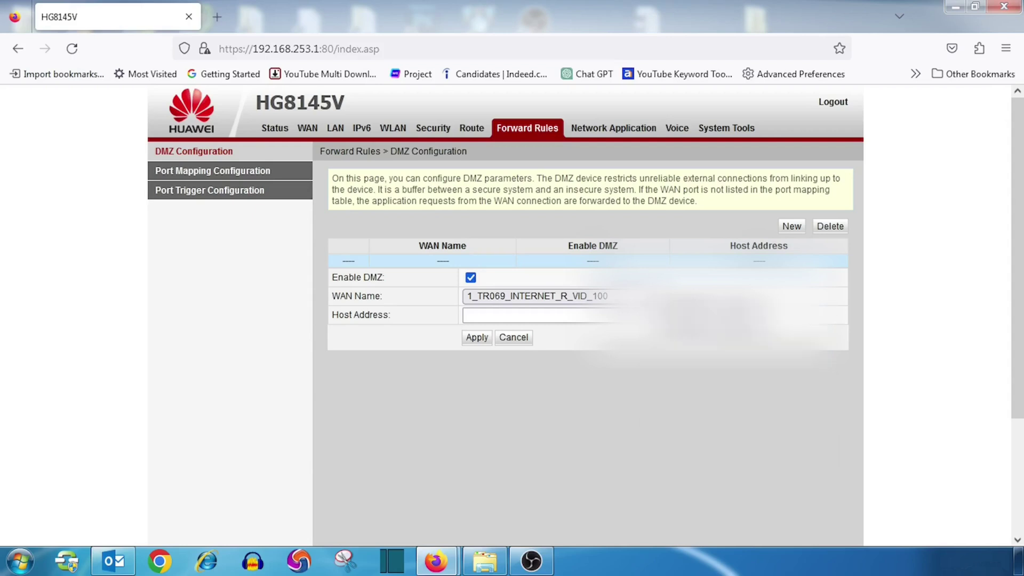
{"action": "left_click", "coordinate": [542, 320]}
{"action": "type", "text": "192.1"}
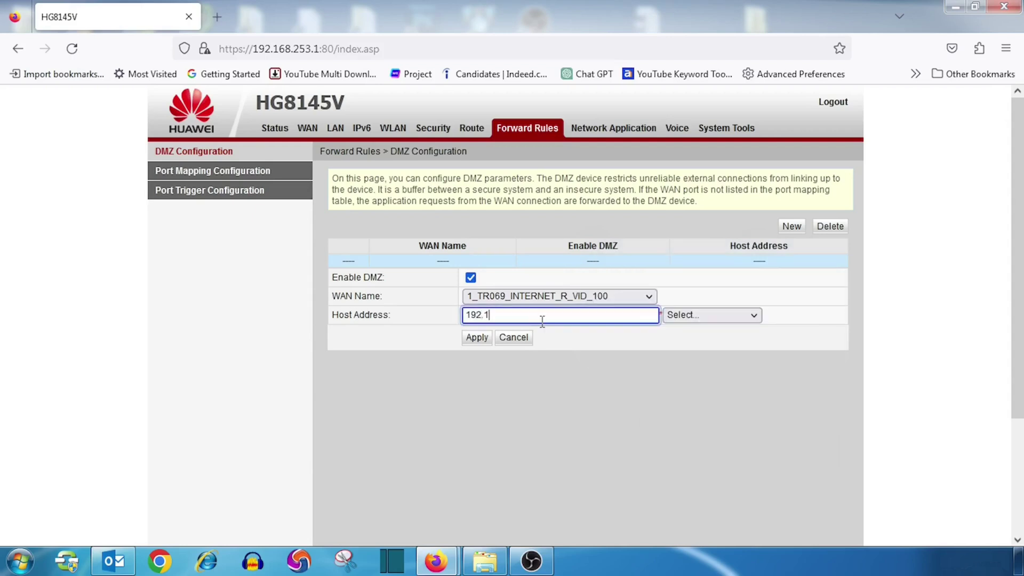
{"action": "type", "text": "68.253.5"}
{"action": "left_click", "coordinate": [479, 337]}
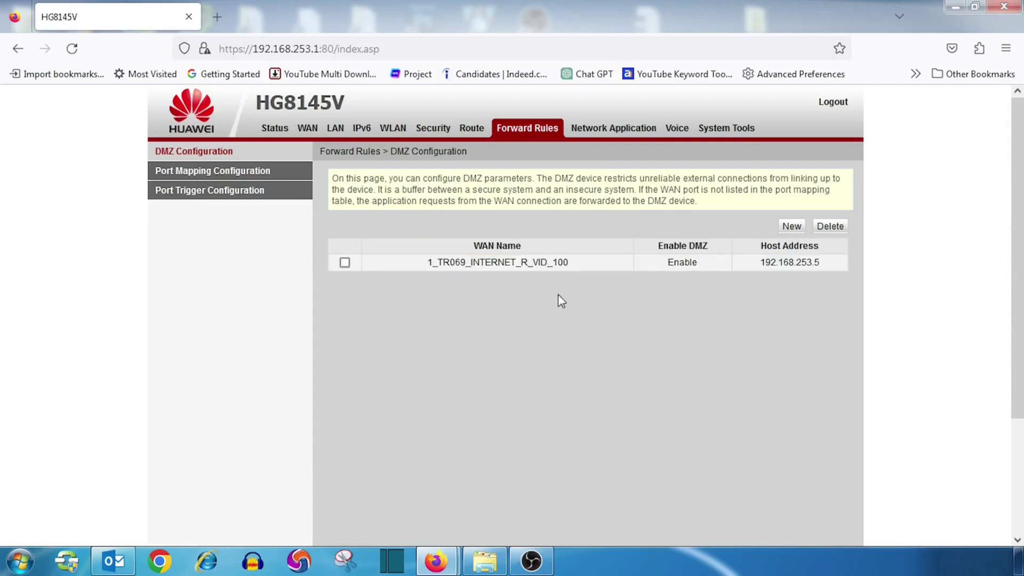
Change the DMZ entry's host address to 192.168.253.6 and apply.
{"action": "left_click", "coordinate": [345, 262]}
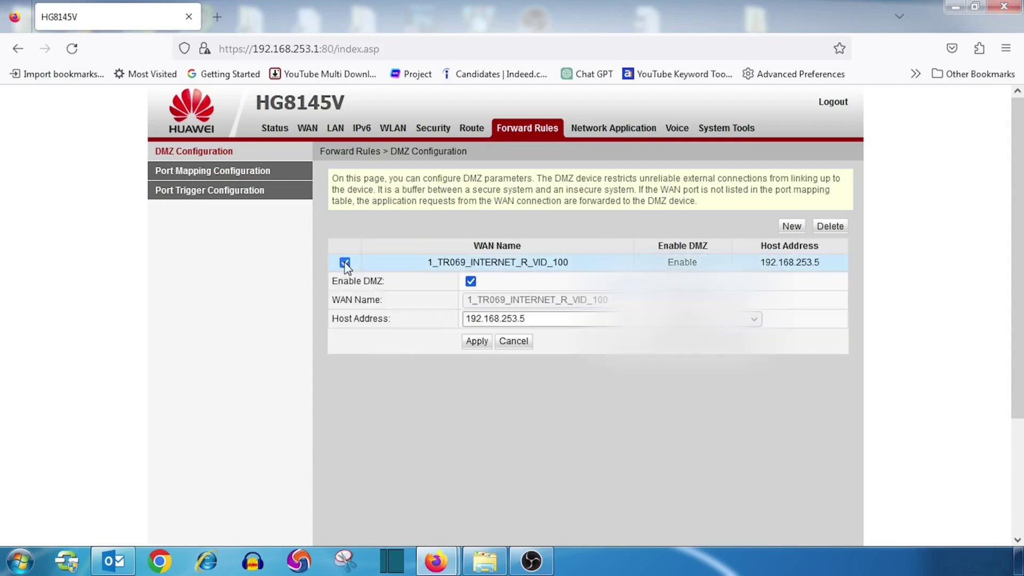
{"action": "left_click", "coordinate": [540, 320]}
{"action": "key", "text": "BackSpace"}
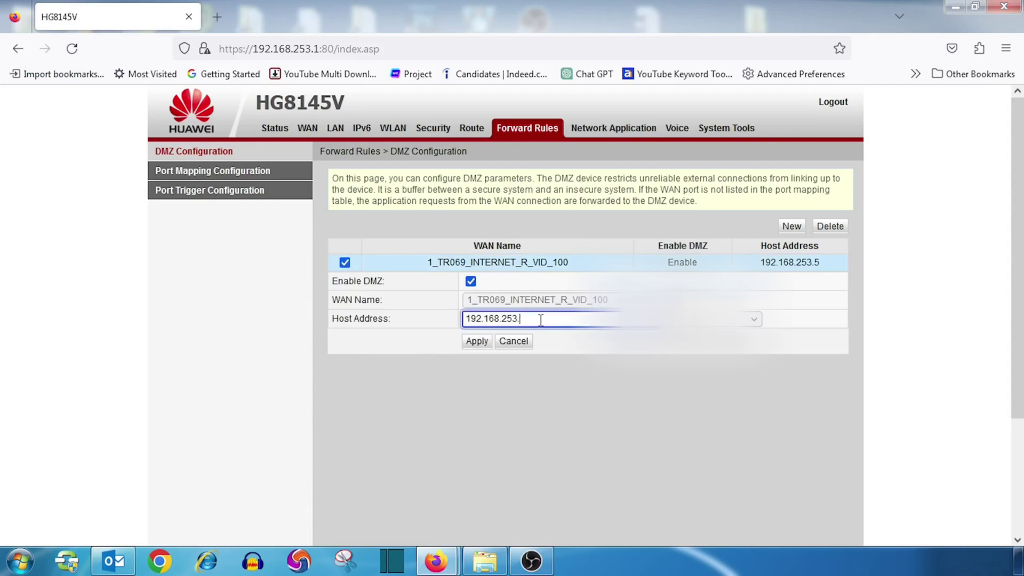
{"action": "type", "text": "6"}
{"action": "left_click", "coordinate": [468, 344]}
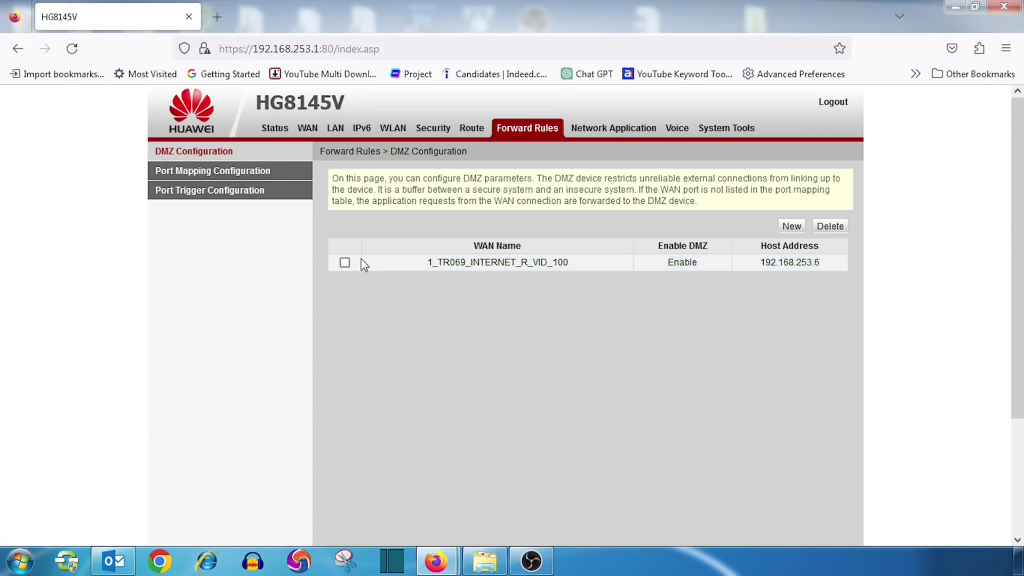
Delete the DMZ entry and confirm, leaving the DMZ list empty.
{"action": "left_click", "coordinate": [344, 262]}
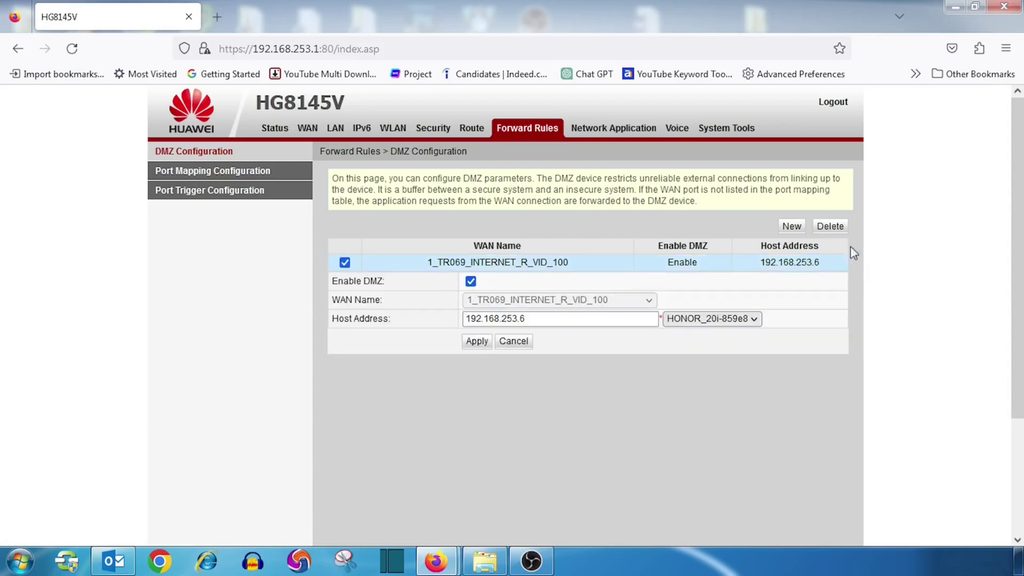
{"action": "left_click", "coordinate": [838, 229]}
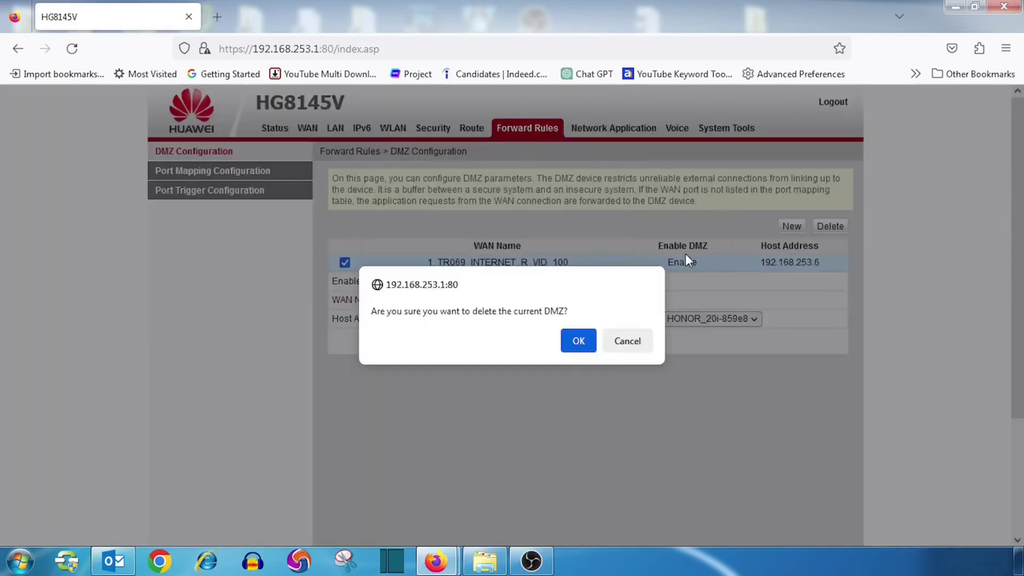
{"action": "left_click", "coordinate": [575, 344]}
{"action": "scroll", "coordinate": [575, 351], "scroll_direction": "down", "scroll_amount": 3}
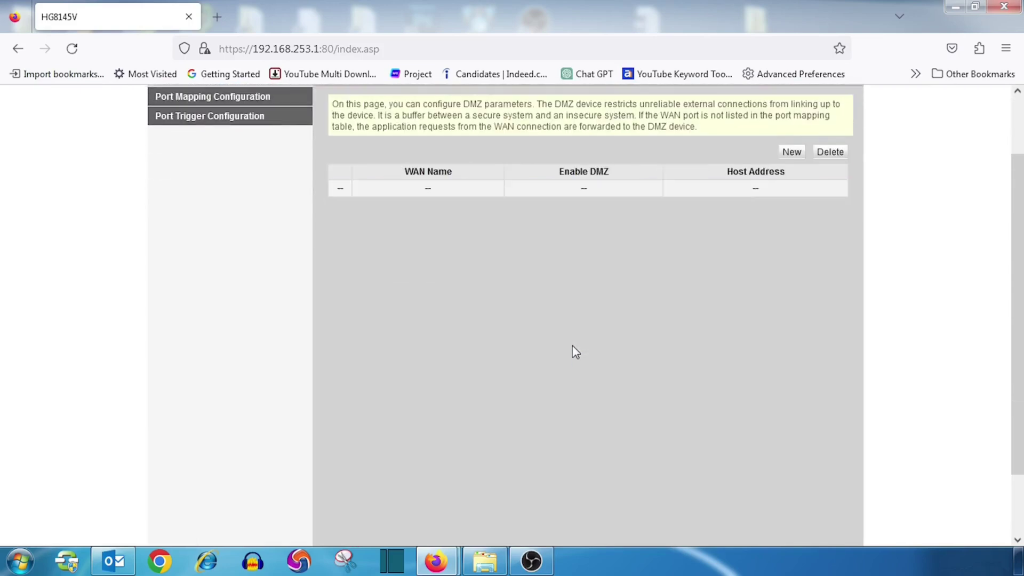
{"action": "scroll", "coordinate": [571, 351], "scroll_direction": "up", "scroll_amount": 1}
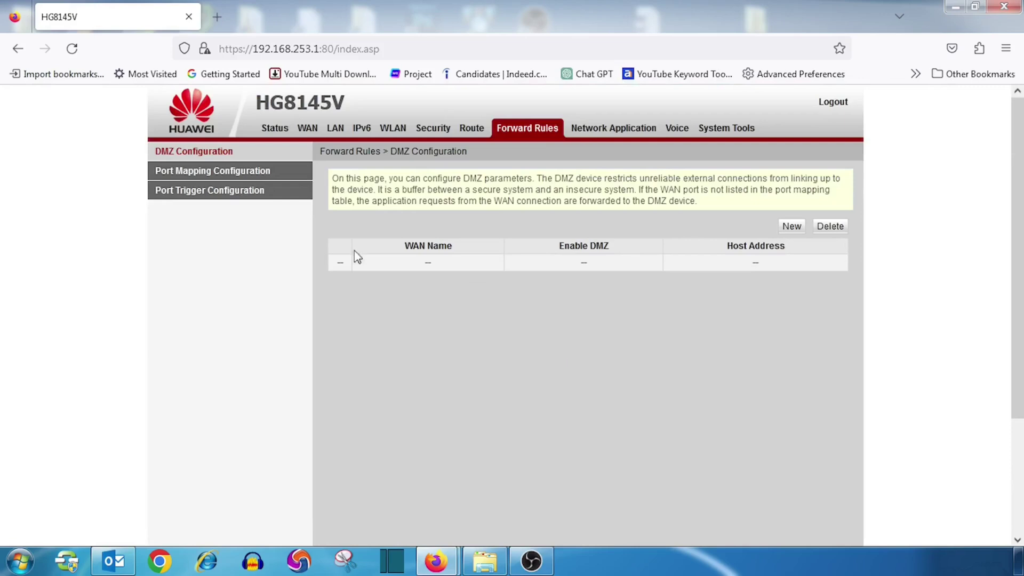
Start a new port-mapping entry, try the FTP Server application preset, then clear it back to user-defined.
{"action": "left_click", "coordinate": [237, 175]}
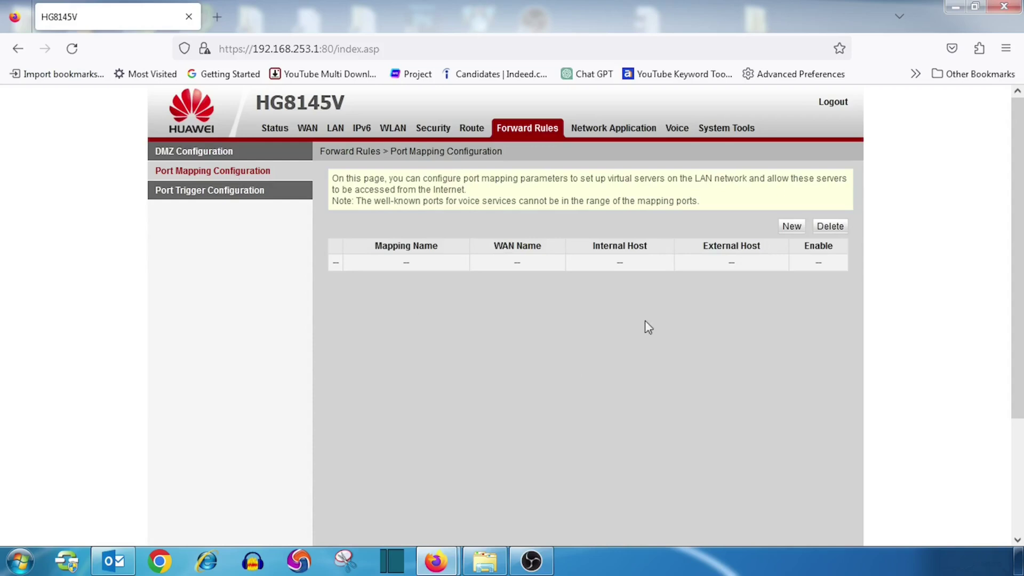
{"action": "left_click", "coordinate": [792, 226]}
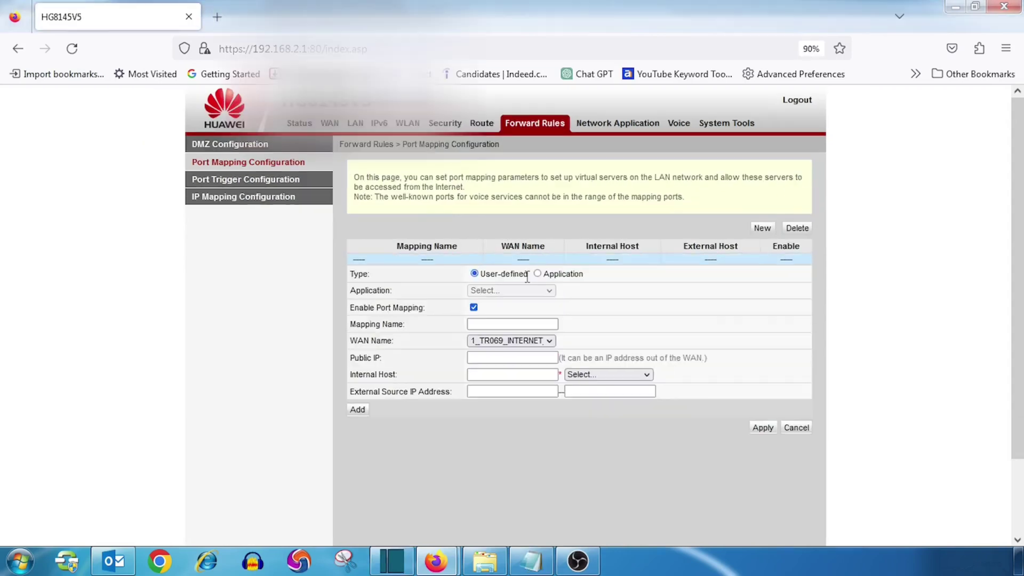
{"action": "left_click", "coordinate": [538, 273]}
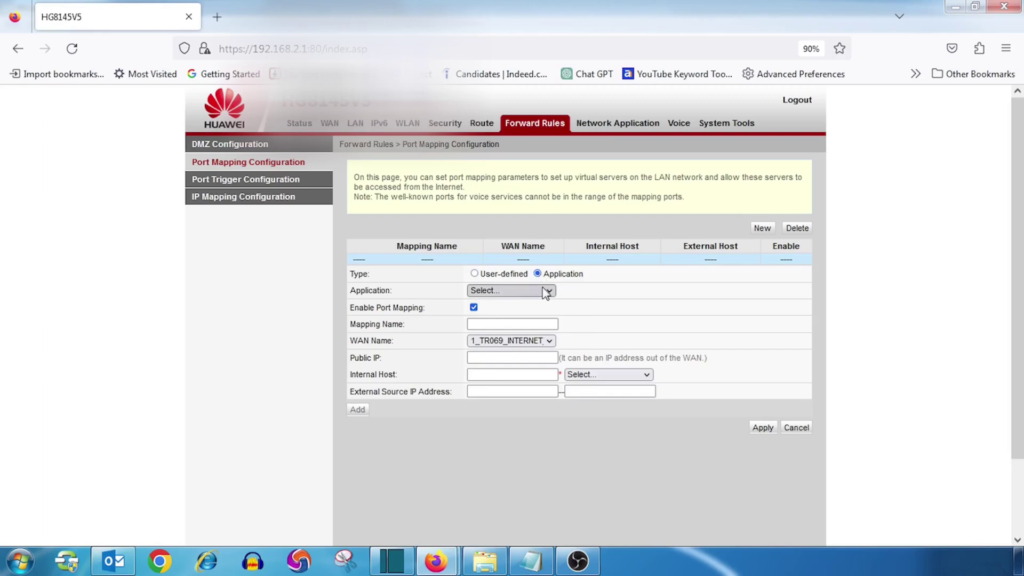
{"action": "left_click", "coordinate": [544, 290]}
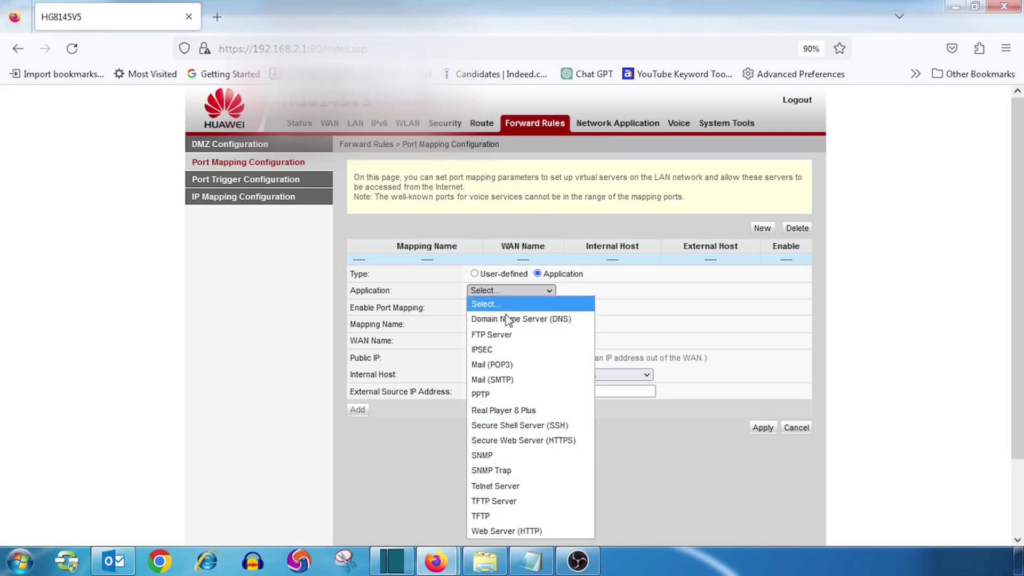
{"action": "left_click", "coordinate": [505, 336]}
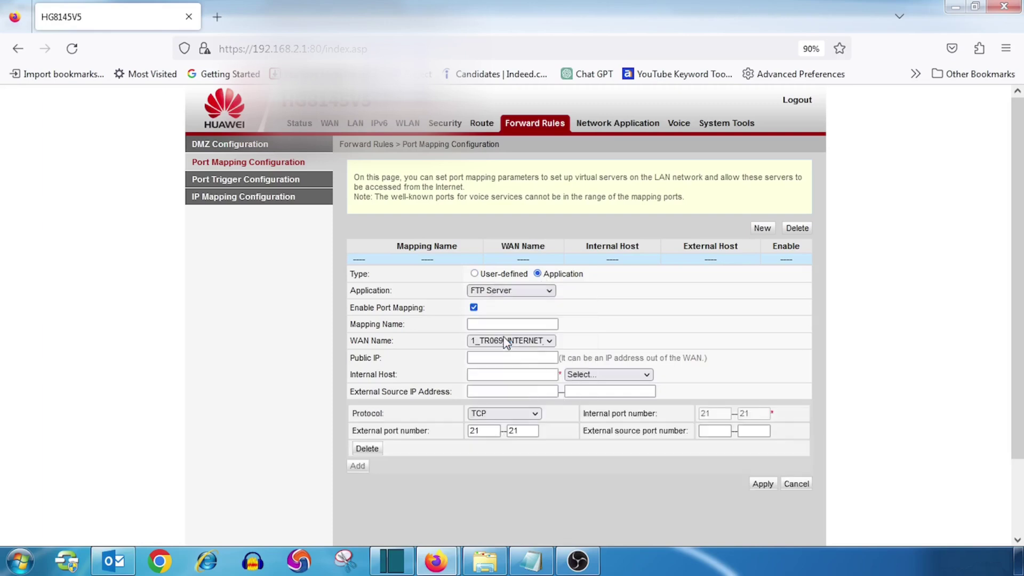
{"action": "left_click", "coordinate": [540, 276]}
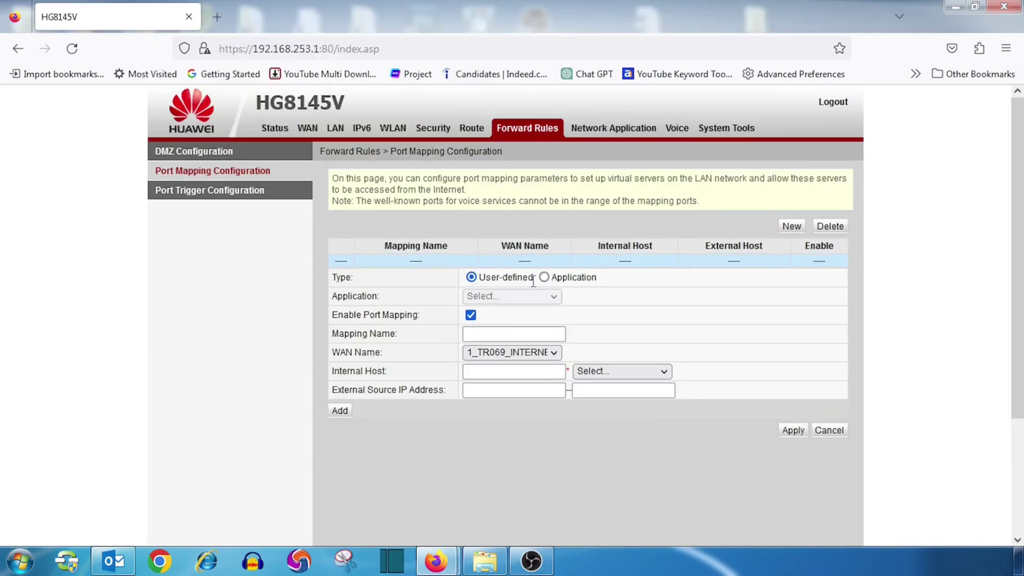
Name the mapping 'rdp', keep the current WAN connection, and set internal host 192.168.253.2.
{"action": "left_click", "coordinate": [486, 333]}
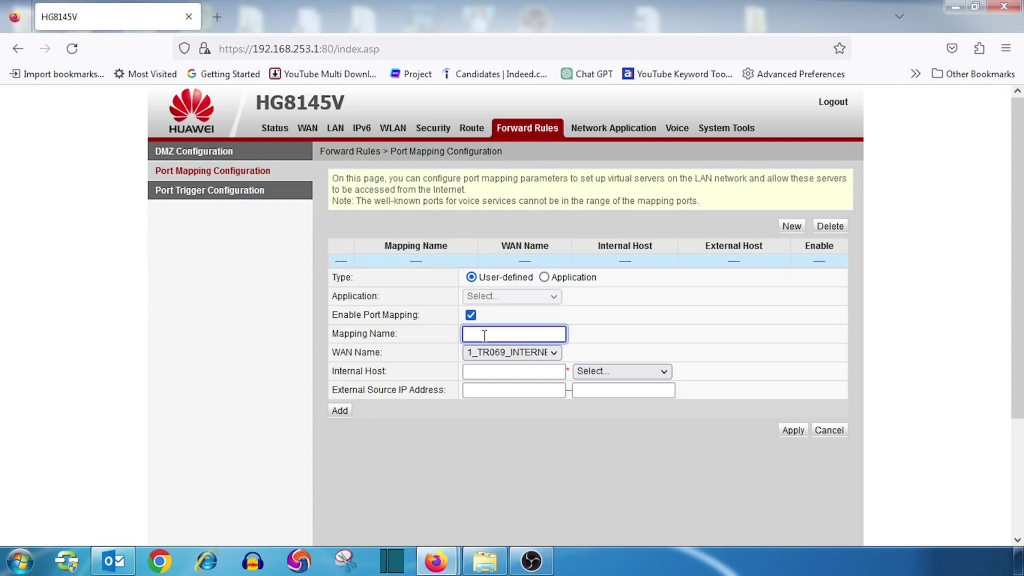
{"action": "type", "text": "rdp"}
{"action": "key", "text": "Tab"}
{"action": "left_click", "coordinate": [493, 347]}
{"action": "left_click", "coordinate": [494, 348]}
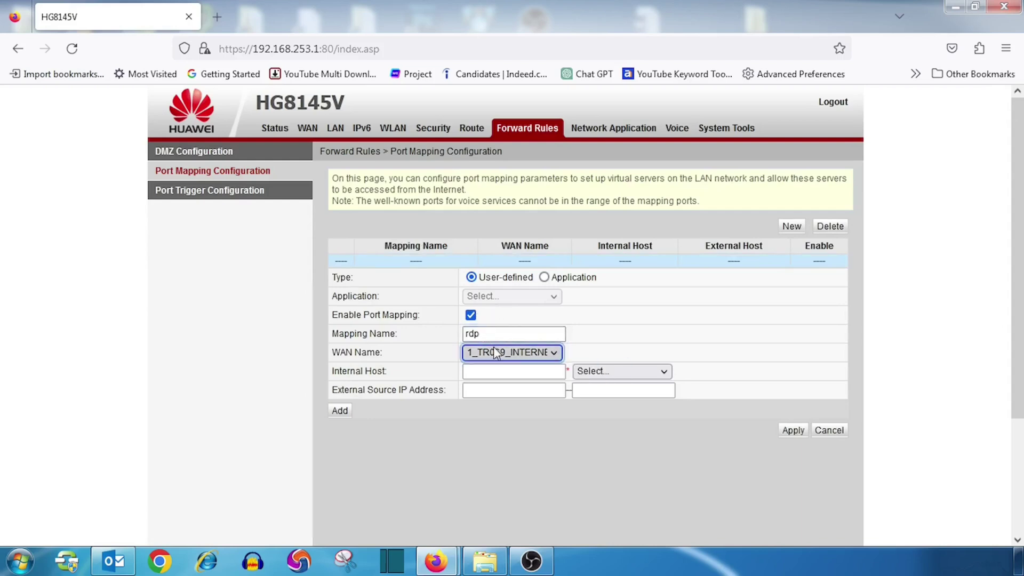
{"action": "left_click", "coordinate": [494, 370]}
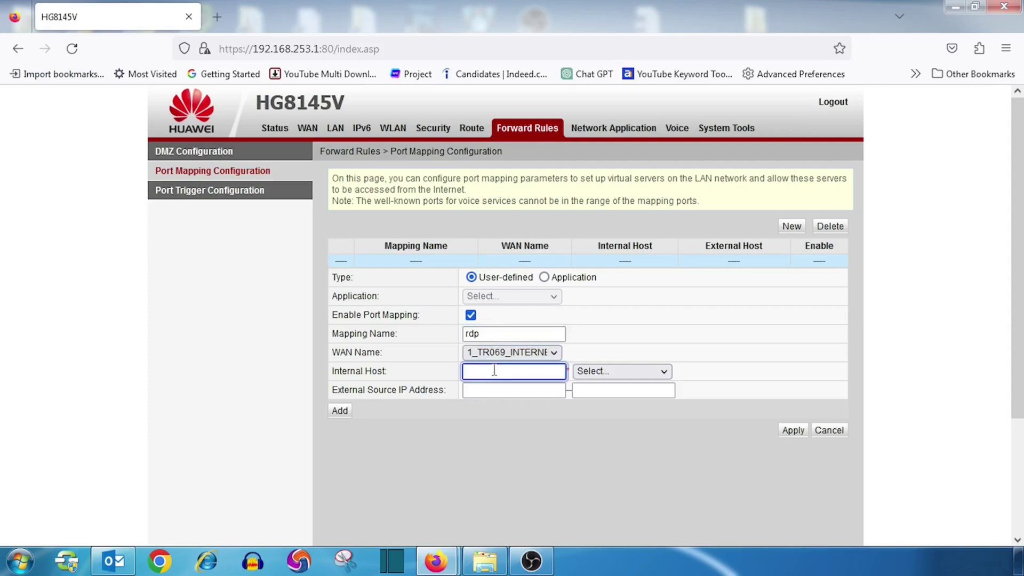
{"action": "type", "text": "192.168.253.2"}
{"action": "left_click", "coordinate": [628, 364]}
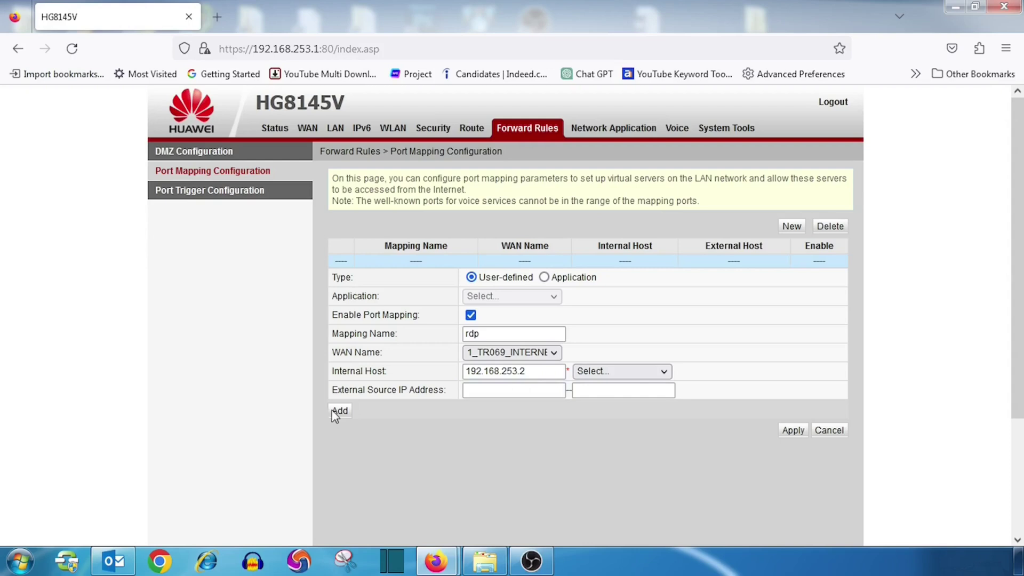
Add a port range row to the rdp mapping, trying UDP but leaving the protocol as TCP.
{"action": "left_click", "coordinate": [338, 411]}
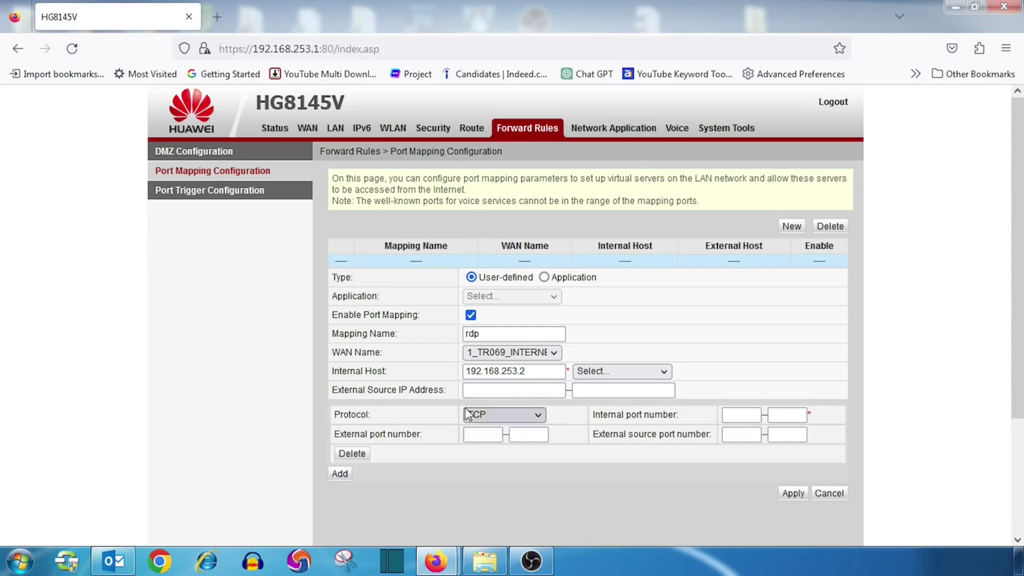
{"action": "left_click", "coordinate": [489, 420]}
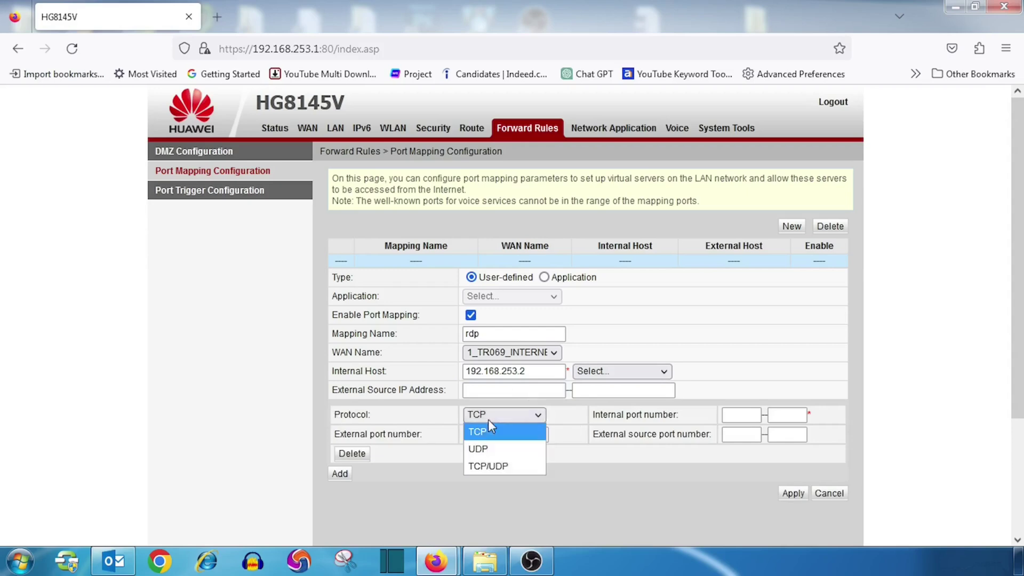
{"action": "left_click", "coordinate": [489, 432]}
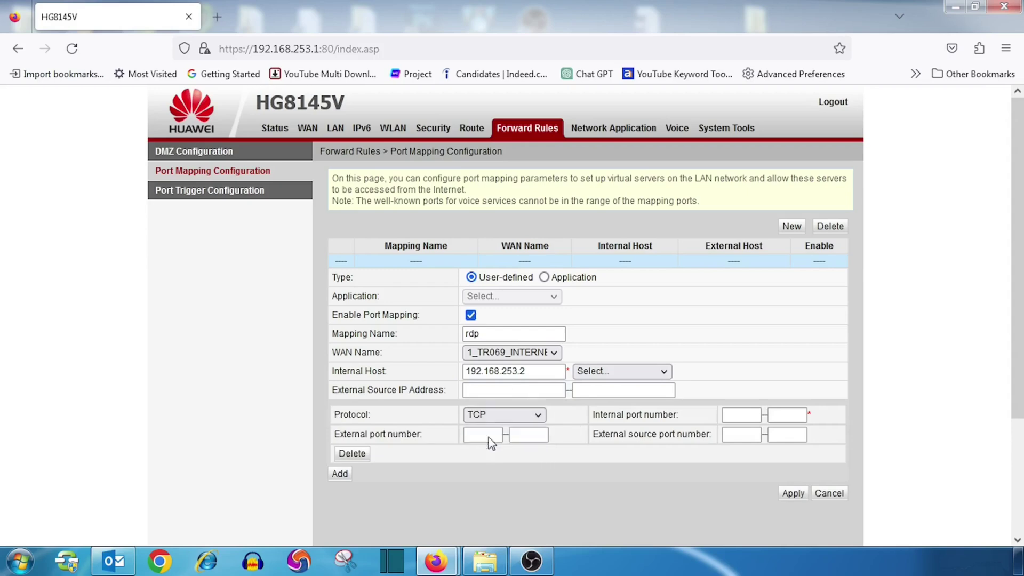
{"action": "left_click", "coordinate": [492, 420]}
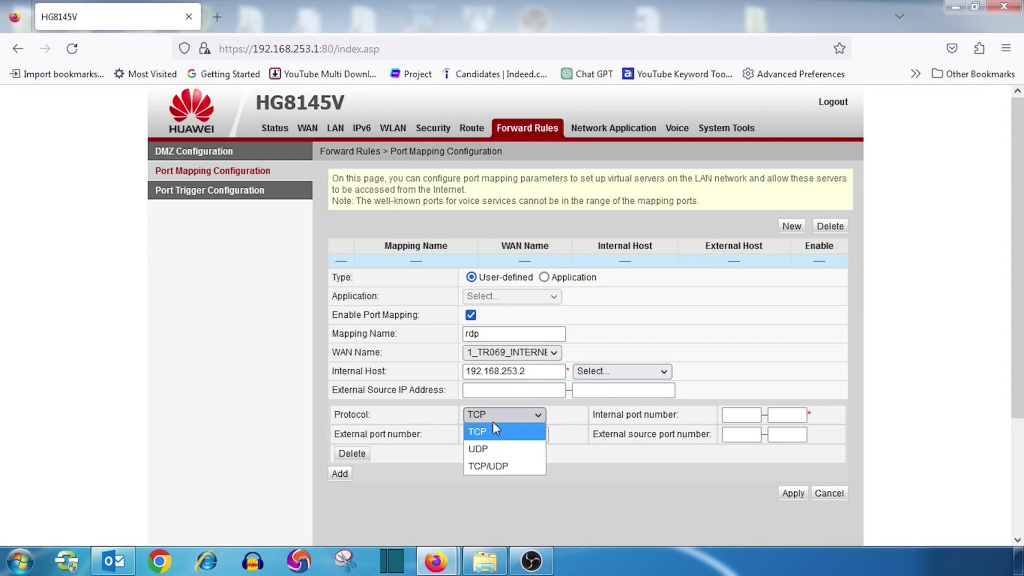
{"action": "left_click", "coordinate": [490, 449]}
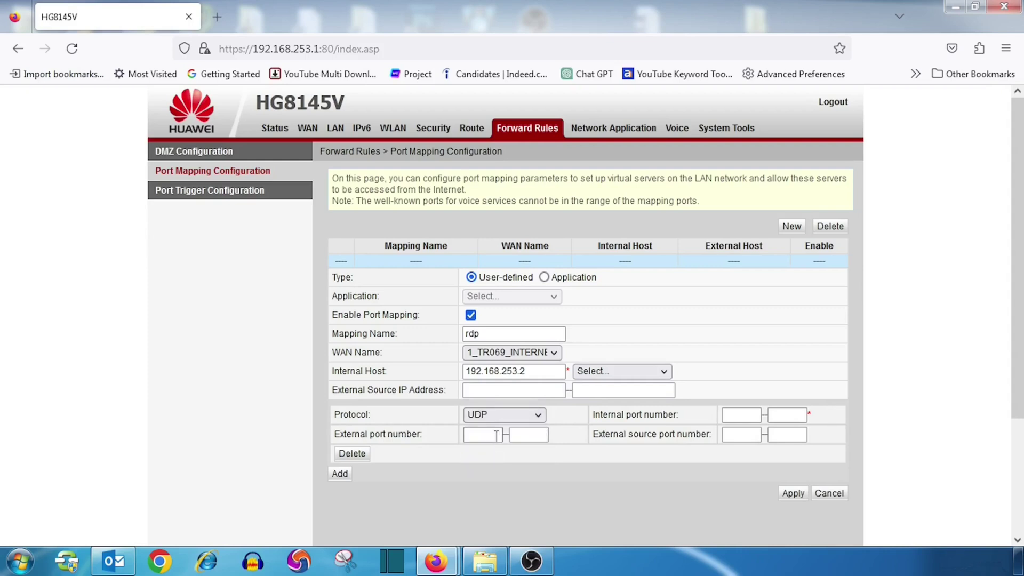
{"action": "left_click", "coordinate": [498, 420]}
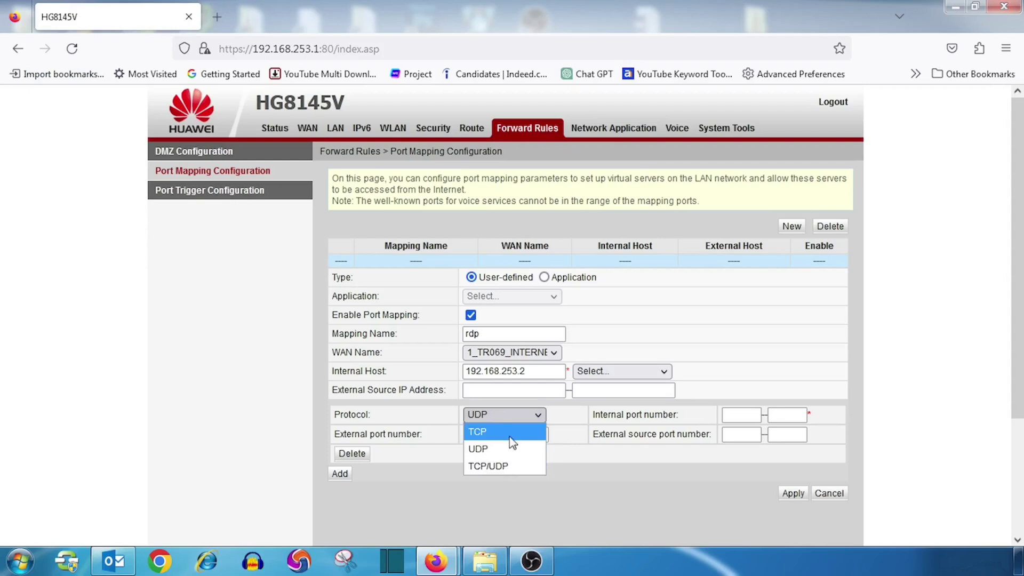
{"action": "left_click", "coordinate": [510, 434]}
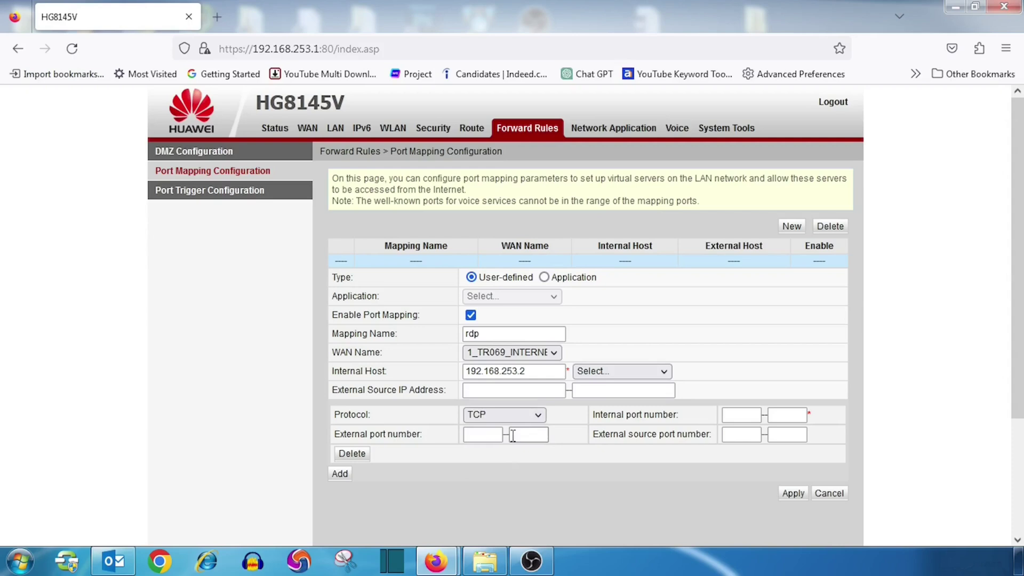
{"action": "left_click", "coordinate": [482, 440]}
Set the external and internal port ranges to 3389–3389.
{"action": "type", "text": "3389"}
{"action": "key", "text": "Tab"}
{"action": "type", "text": "3389"}
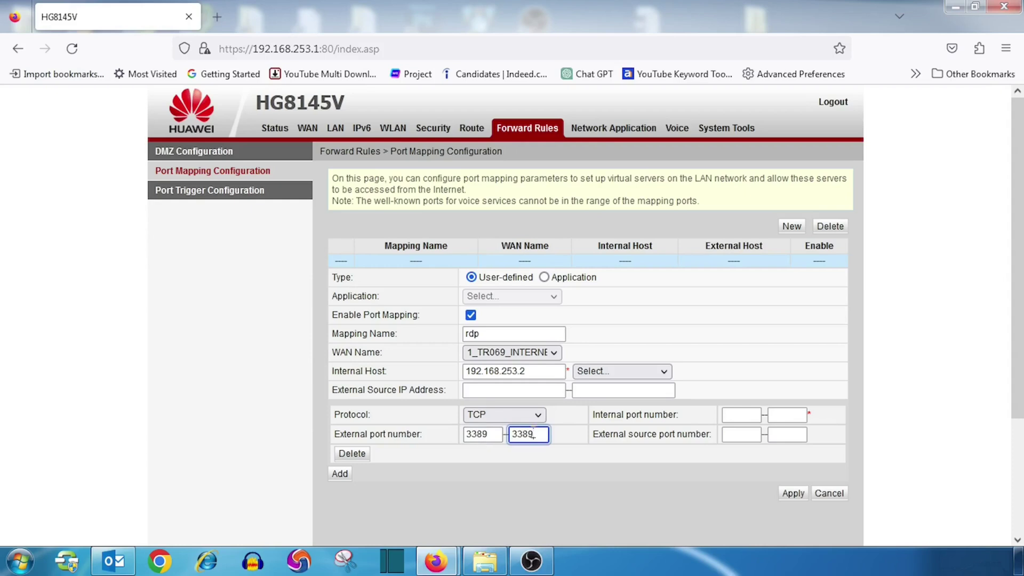
{"action": "left_click", "coordinate": [743, 416]}
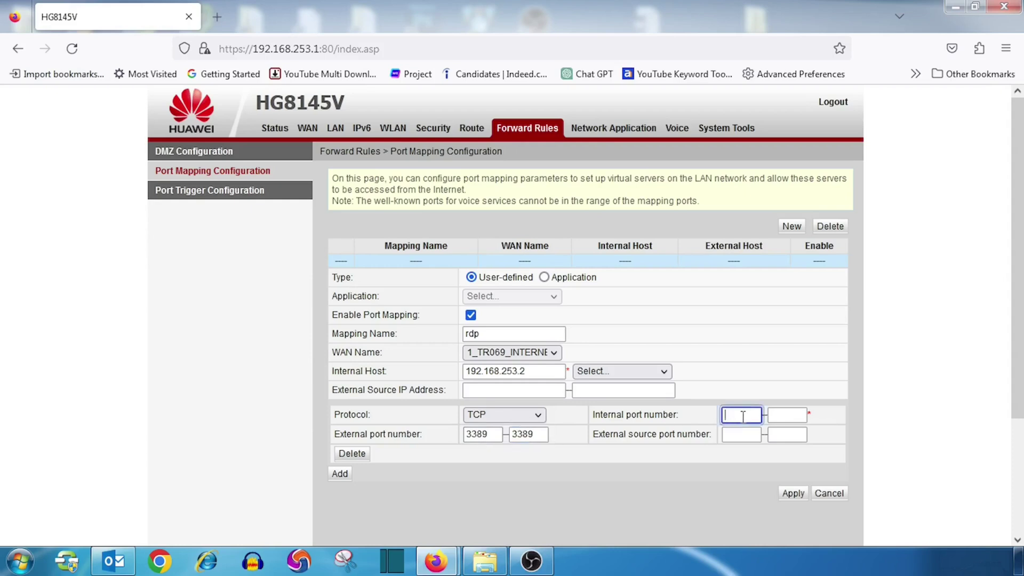
{"action": "type", "text": "3389"}
{"action": "key", "text": "Tab"}
{"action": "type", "text": "3389"}
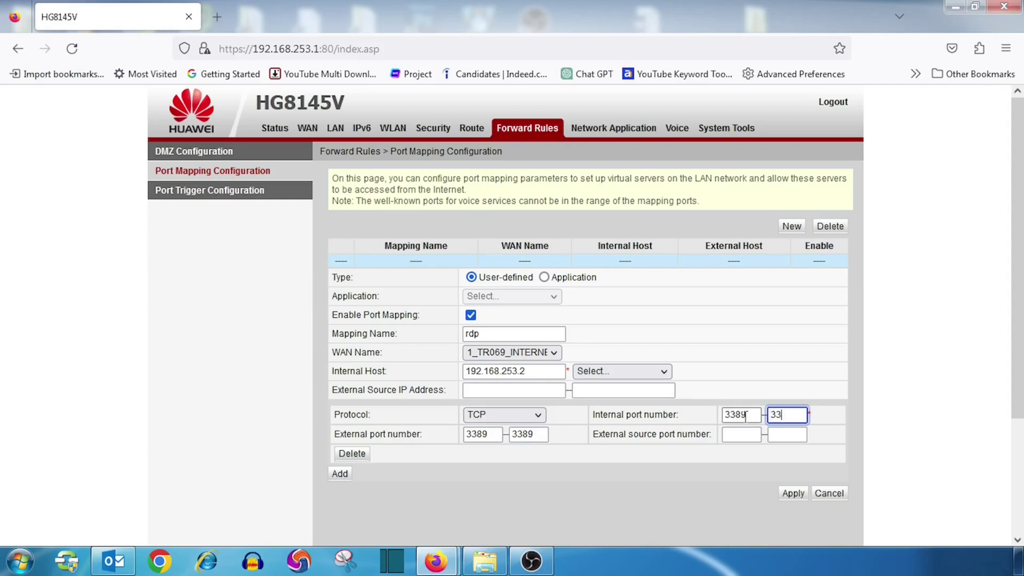
Set the external source port range to 3389–3389 and add a second port row.
{"action": "left_click", "coordinate": [743, 440]}
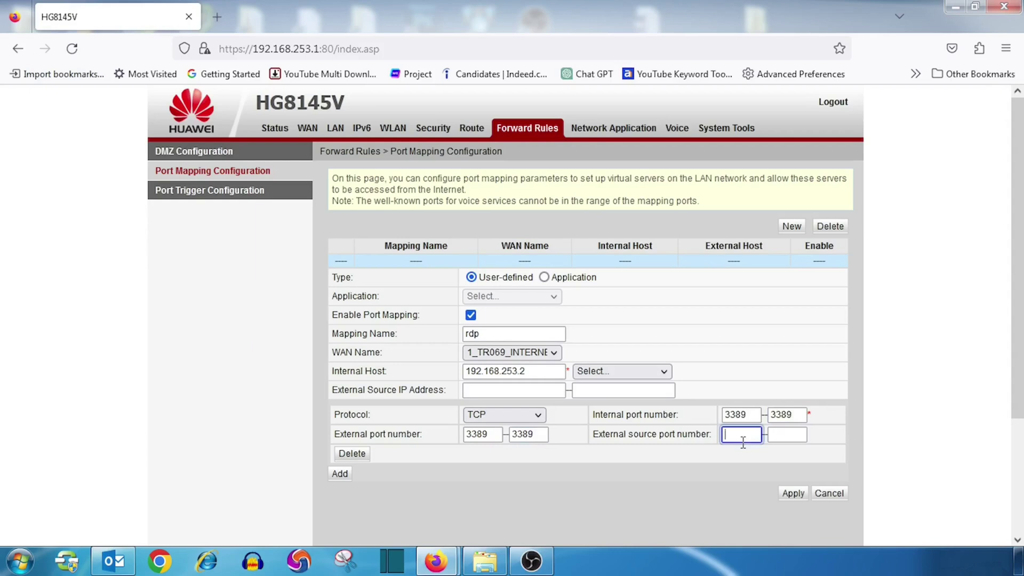
{"action": "type", "text": "3389"}
{"action": "key", "text": "Tab"}
{"action": "type", "text": "338"}
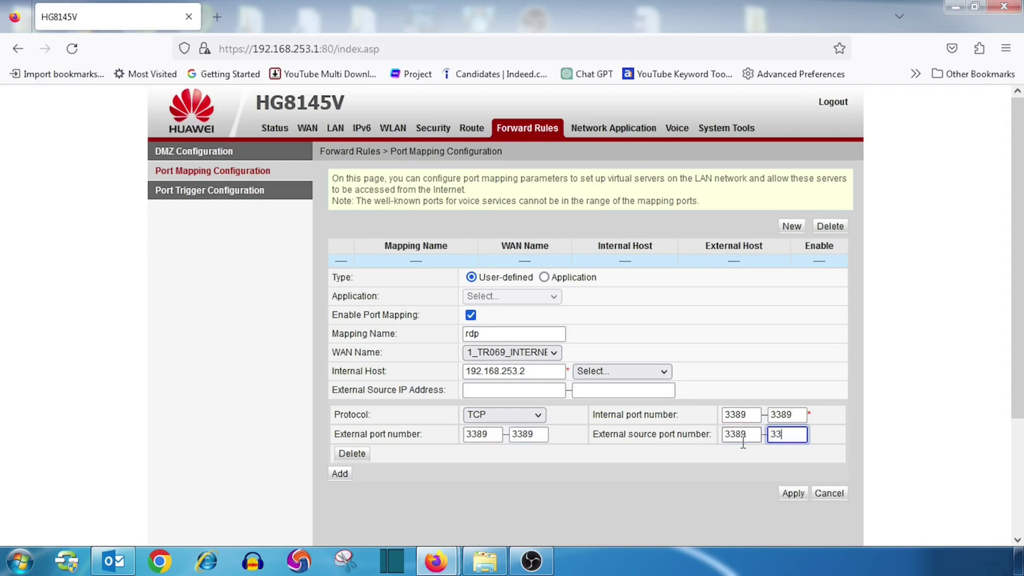
{"action": "type", "text": "9"}
{"action": "left_click", "coordinate": [340, 474]}
Set the second row's external and internal port ranges to 85–90.
{"action": "scroll", "coordinate": [535, 478], "scroll_direction": "down", "scroll_amount": 3}
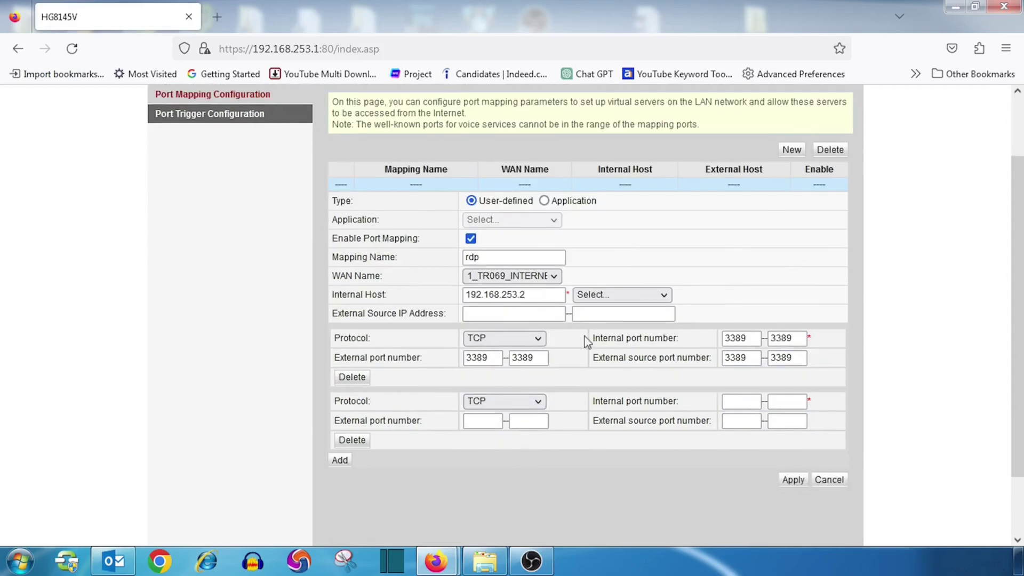
{"action": "left_click", "coordinate": [499, 423]}
{"action": "type", "text": "8"}
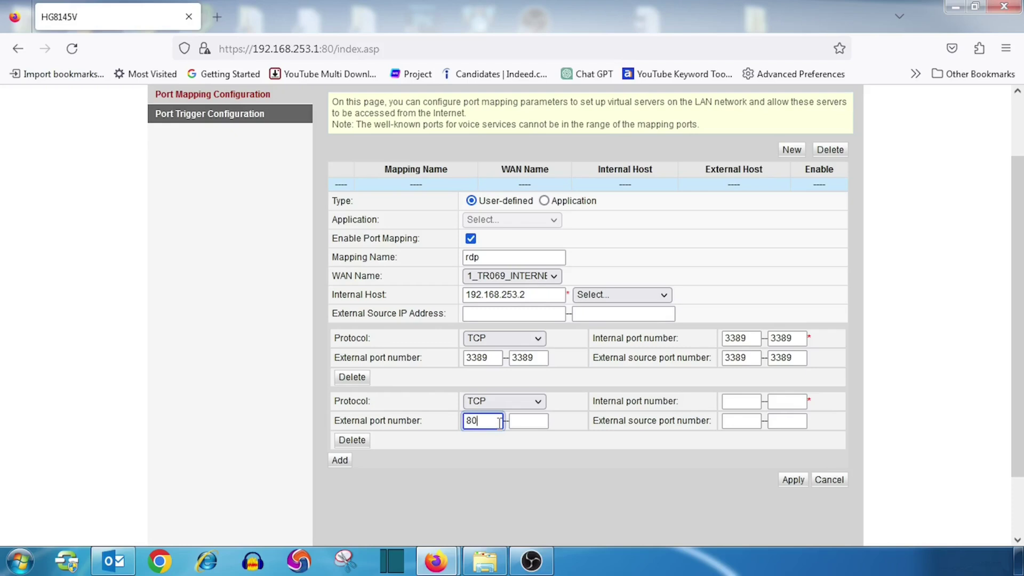
{"action": "type", "text": "5"}
{"action": "key", "text": "Tab"}
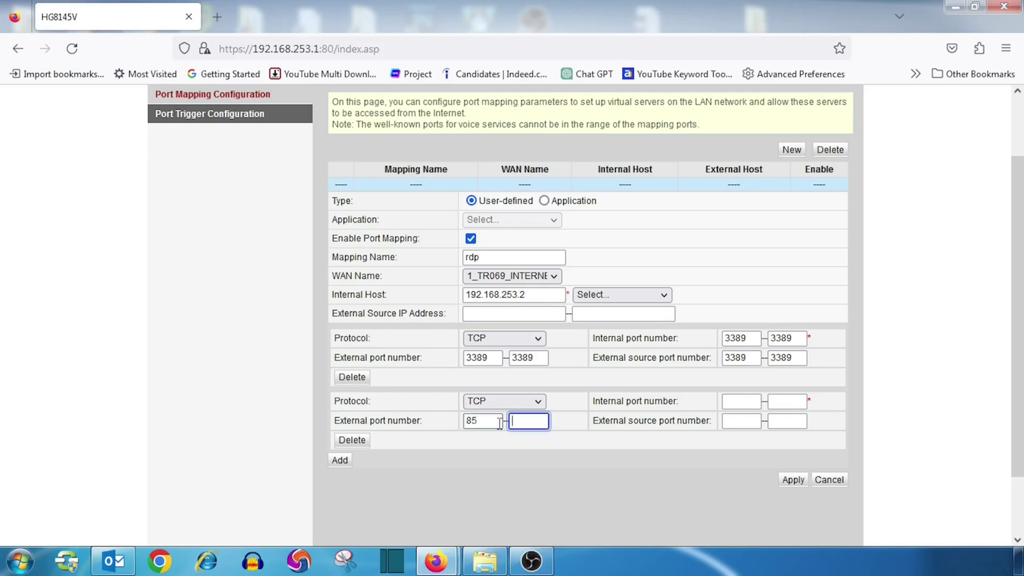
{"action": "type", "text": "90"}
{"action": "left_click", "coordinate": [736, 401]}
{"action": "type", "text": "85"}
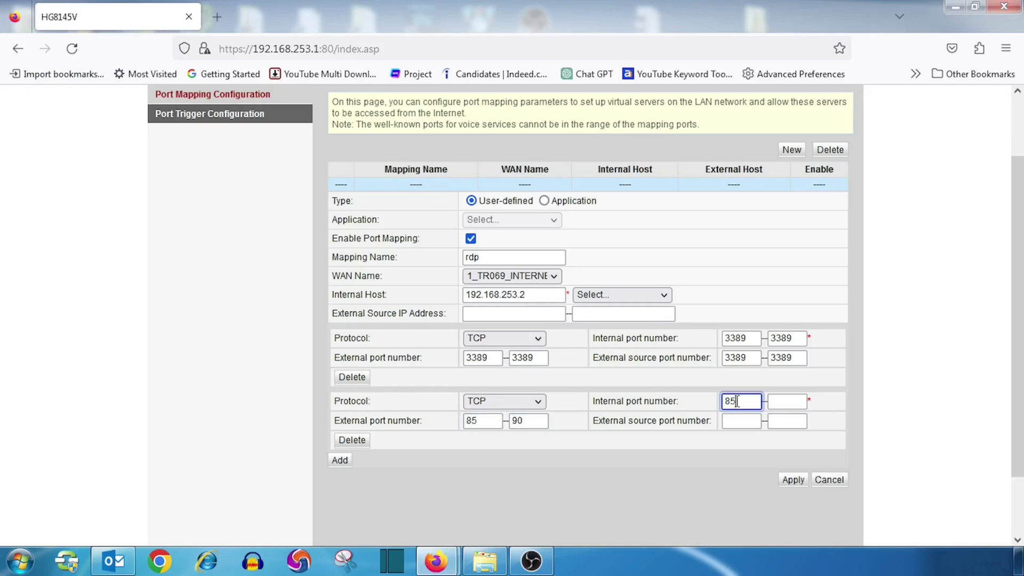
{"action": "key", "text": "Tab"}
{"action": "type", "text": "90"}
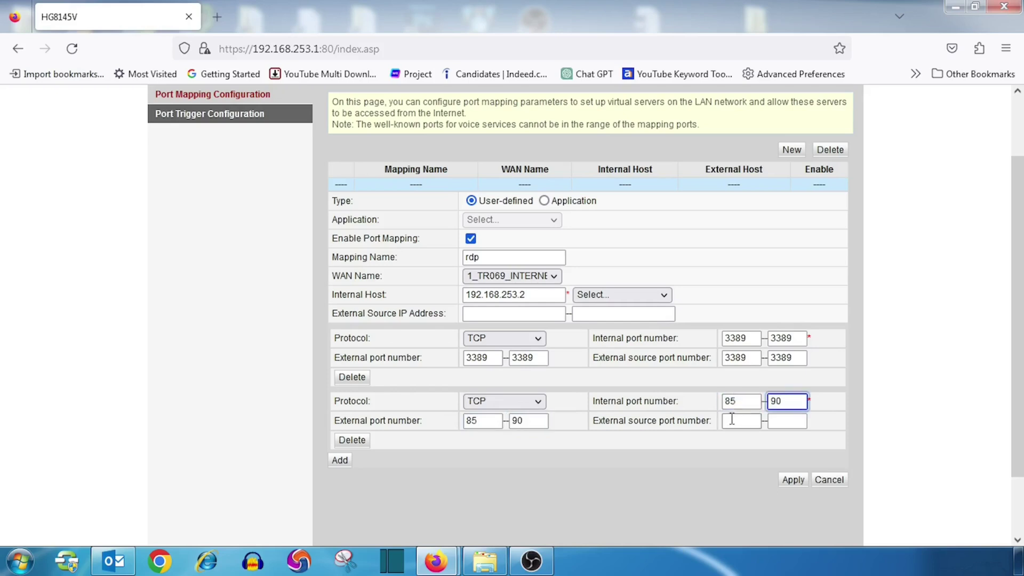
Set the second row's external source port range to 85–90 and apply the rdp rule.
{"action": "left_click", "coordinate": [740, 420]}
{"action": "type", "text": "85"}
{"action": "key", "text": "Tab"}
{"action": "type", "text": "90"}
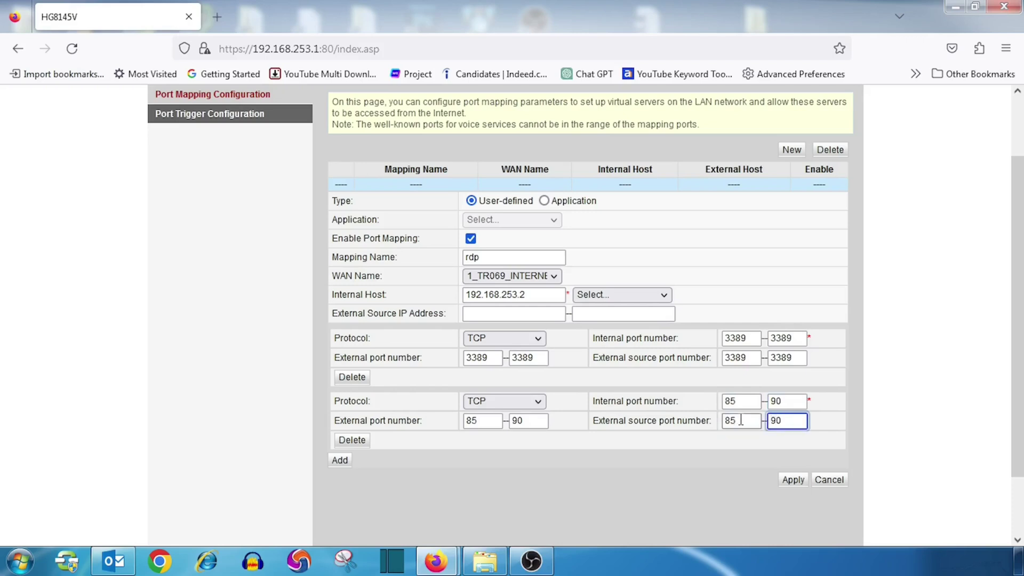
{"action": "left_click", "coordinate": [792, 479]}
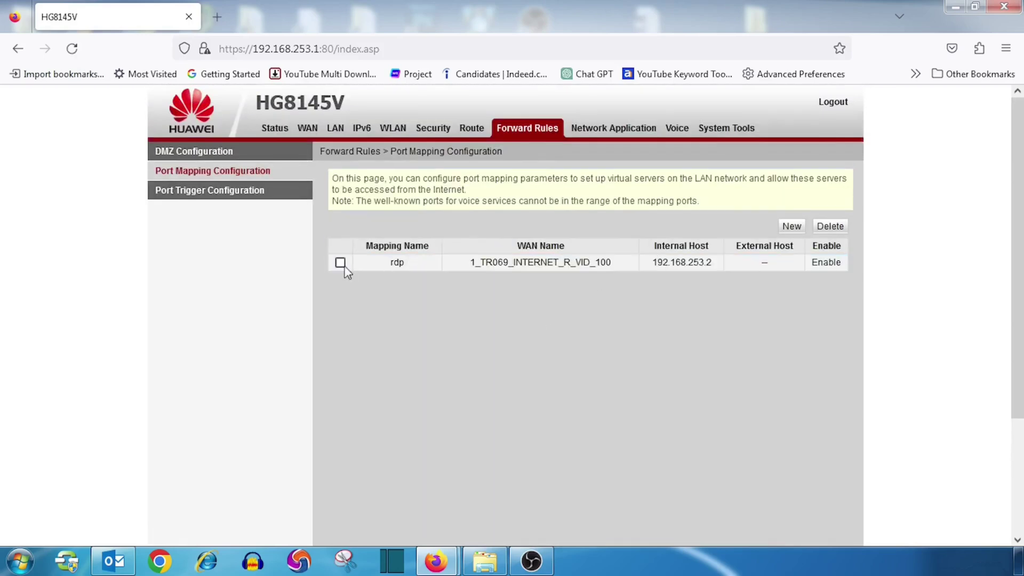
Delete the 85–90 port row from the rdp rule and apply, keeping only 3389.
{"action": "left_click", "coordinate": [340, 262]}
{"action": "scroll", "coordinate": [494, 318], "scroll_direction": "down", "scroll_amount": 3}
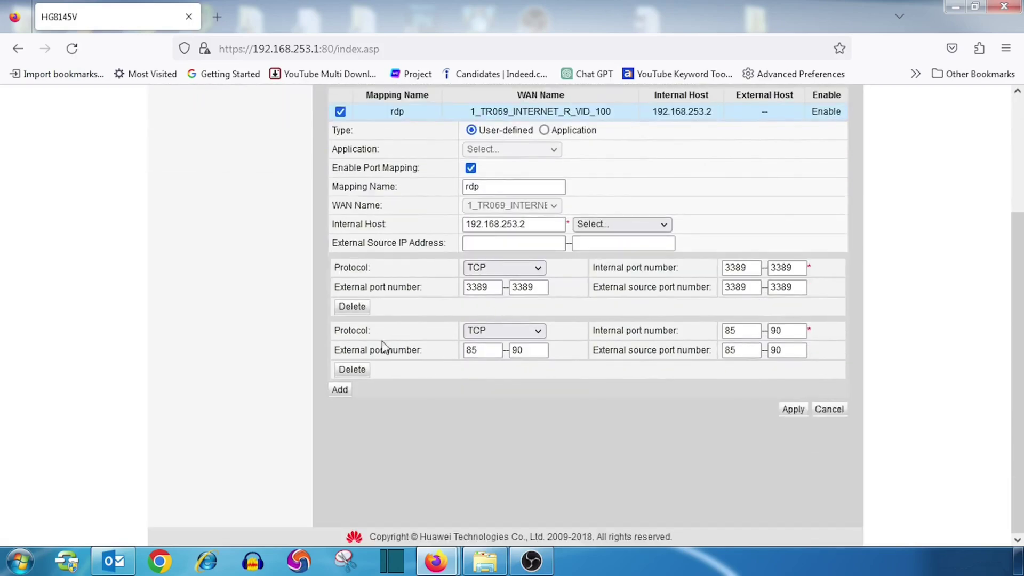
{"action": "left_click", "coordinate": [354, 368]}
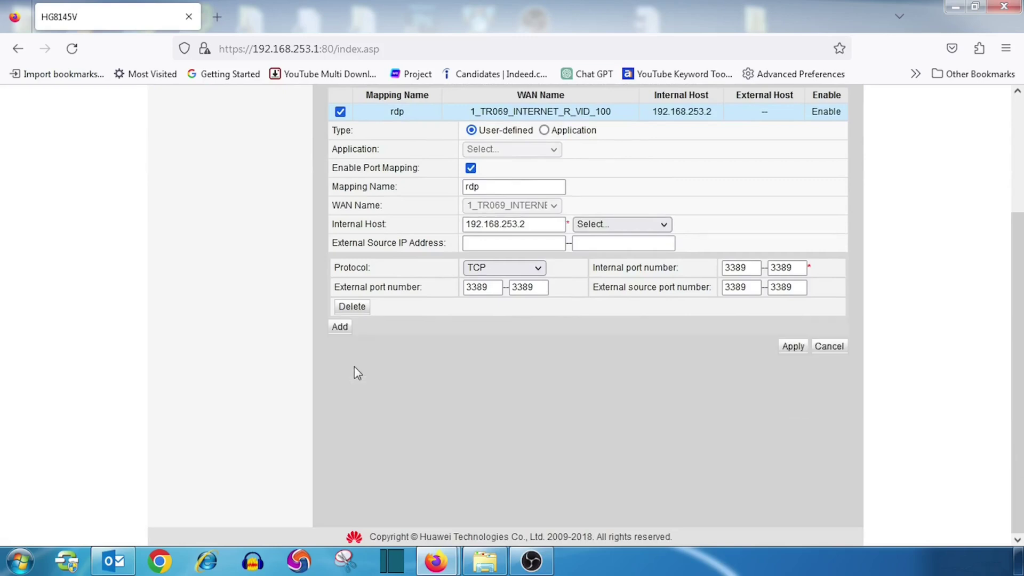
{"action": "left_click", "coordinate": [789, 345]}
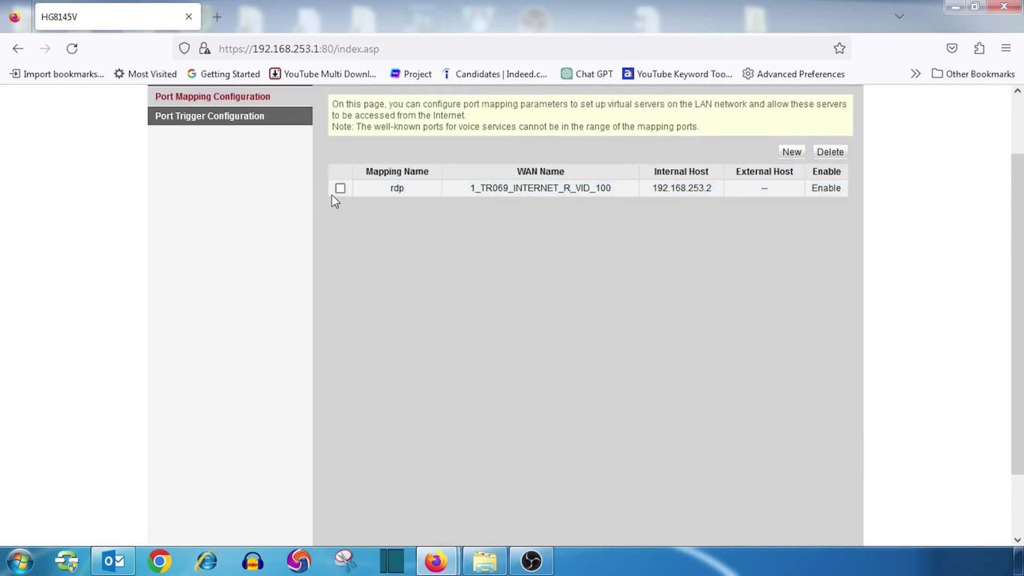
Select the rdp rule, delete it and confirm, emptying the port mapping list.
{"action": "left_click", "coordinate": [341, 188]}
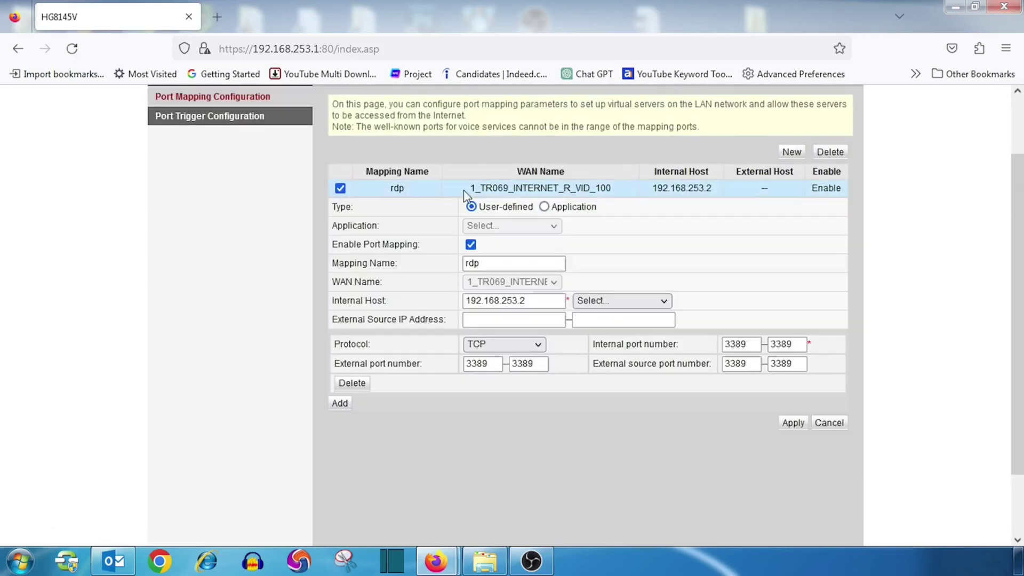
{"action": "left_click", "coordinate": [843, 155]}
{"action": "left_click", "coordinate": [571, 344]}
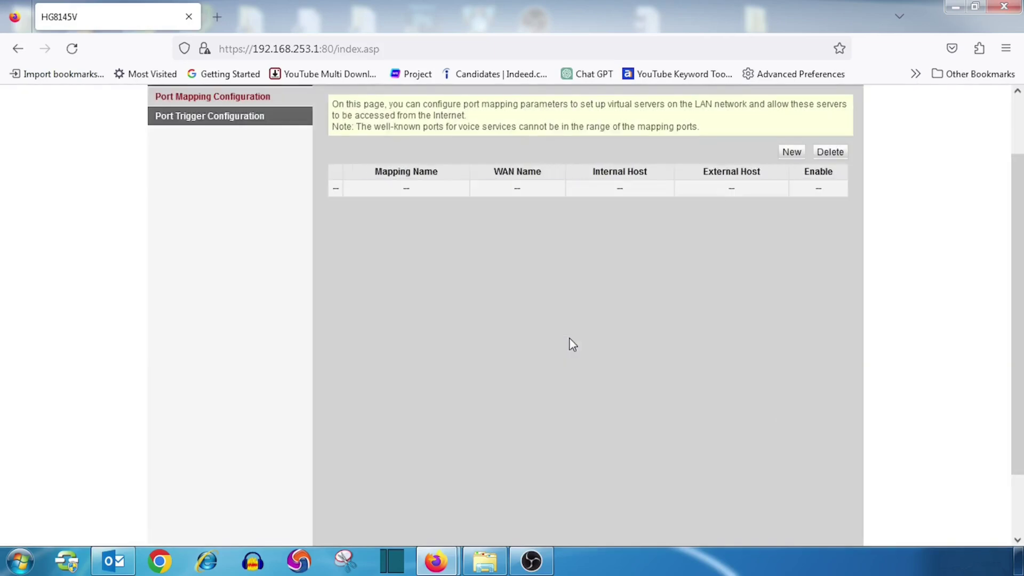
{"action": "scroll", "coordinate": [569, 337], "scroll_direction": "up", "scroll_amount": 2}
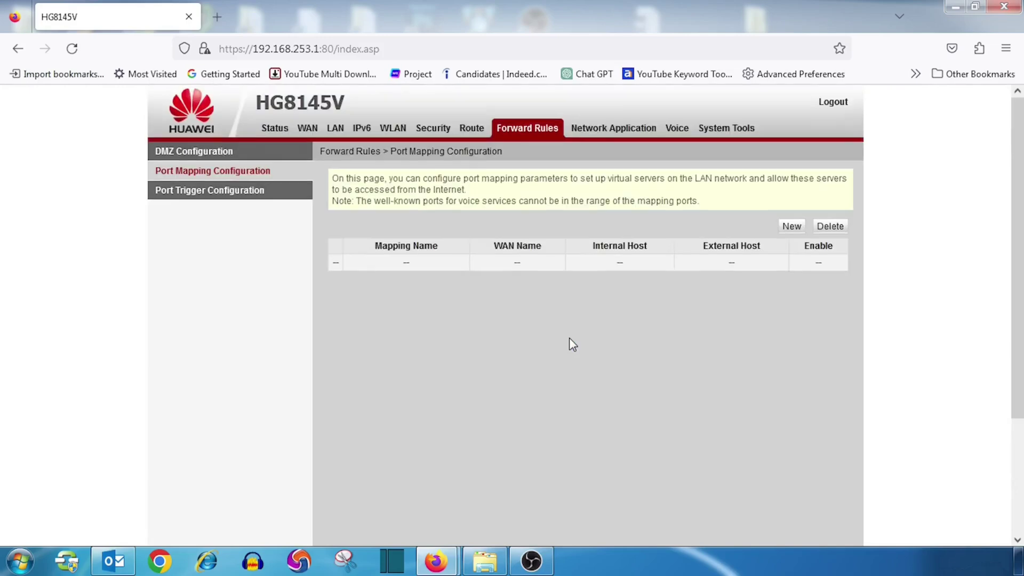